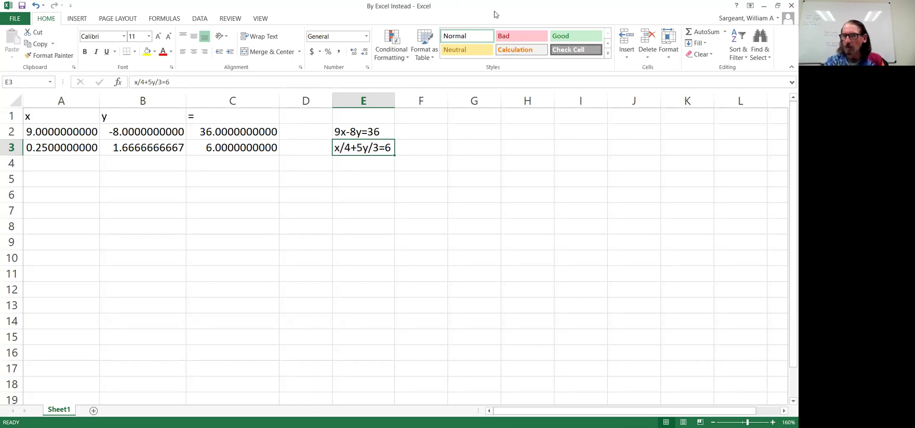
# Undo the column E width change and the equation text entries in E2 and E3
pyautogui.click(36, 5)
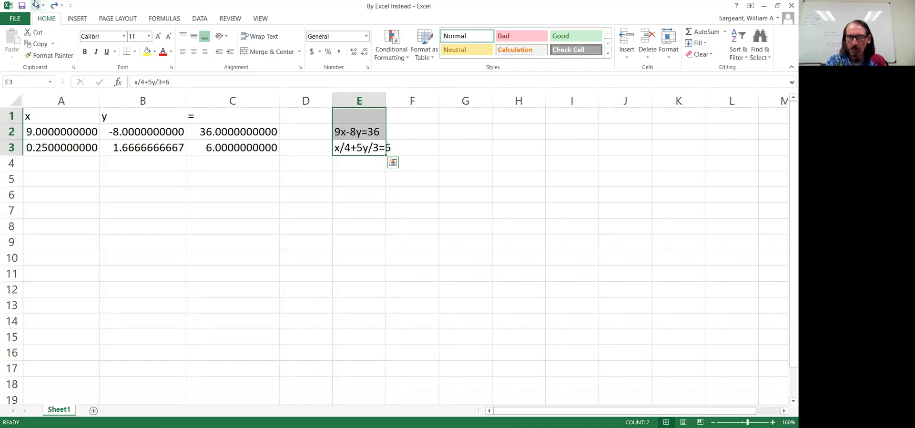
pyautogui.click(36, 4)
pyautogui.click(35, 5)
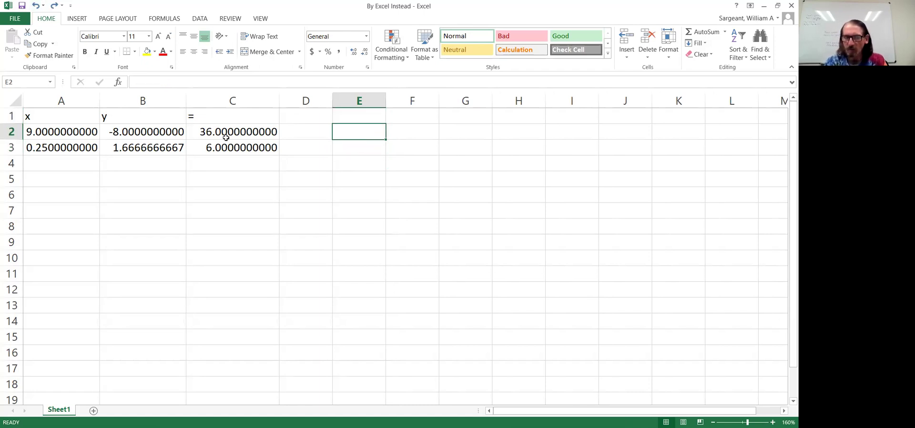
# Examine the Number format and decimal places set for the coefficients in A2:C3, leaving the settings as they are
pyautogui.moveTo(234, 148); pyautogui.dragTo(58, 138)
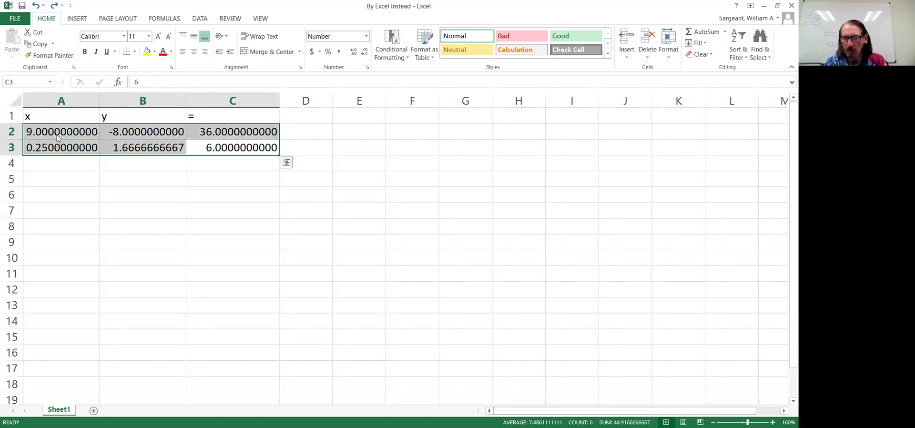
pyautogui.rightClick(55, 136)
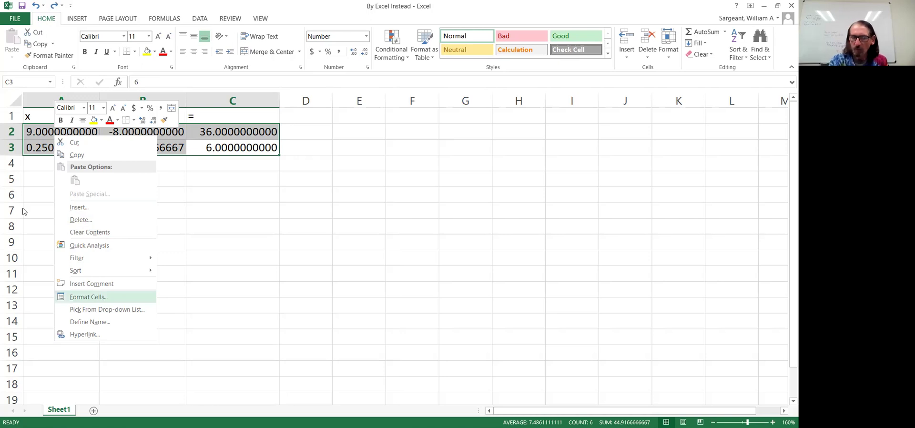
pyautogui.press('Return')
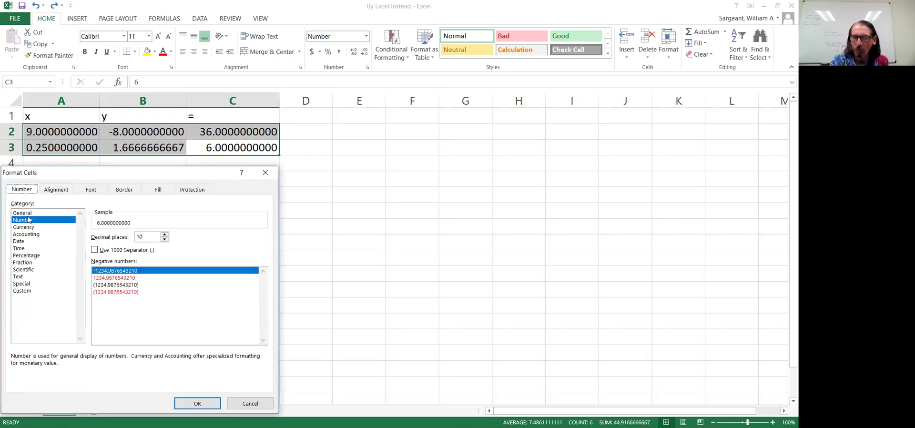
pyautogui.click(29, 222)
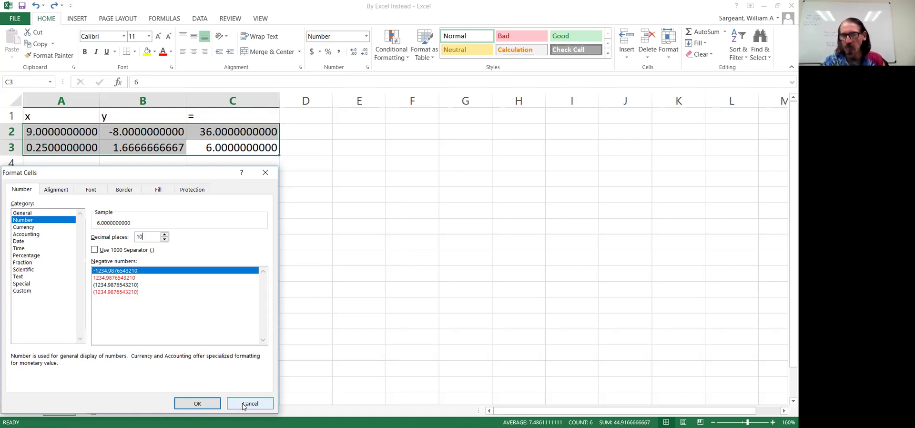
pyautogui.click(243, 404)
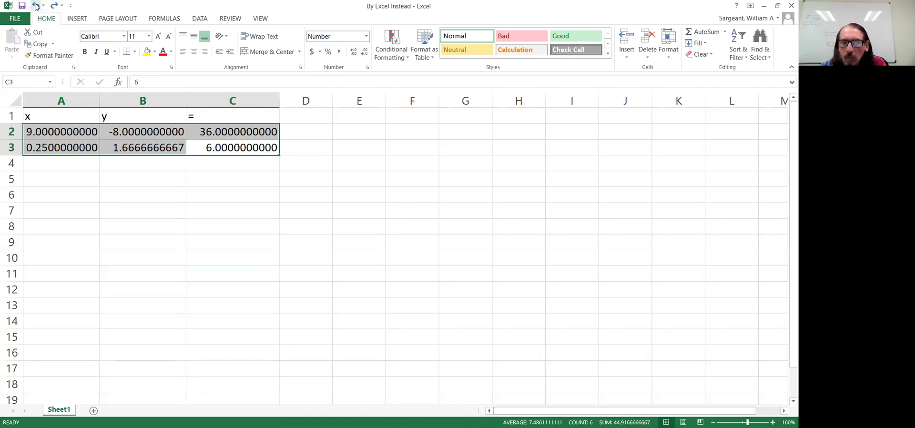
# Fill A5:C6 with the two equations in swapped order, referencing row 3 in row 5 and row 2 in row 6
pyautogui.click(56, 180)
pyautogui.write('0.2500000000\t1.6666666667\t6.0000000000 9.0000000000\t-8.0000000000\t36.0000000000')
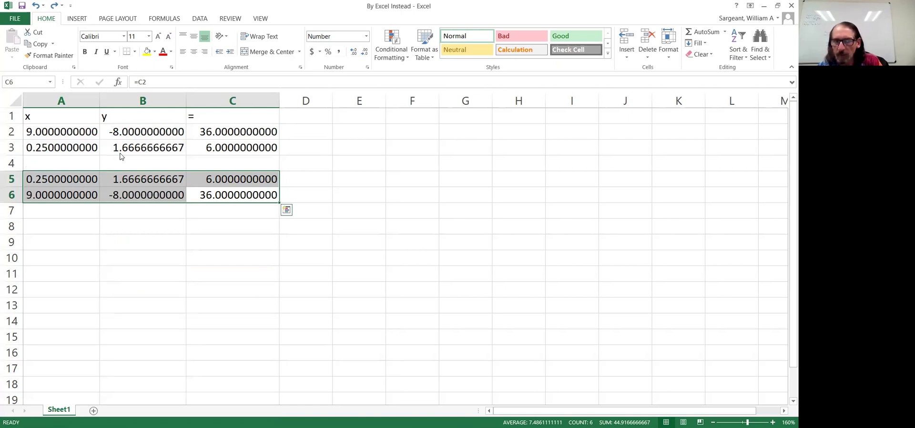
pyautogui.hotkey('alt', 'Tab')
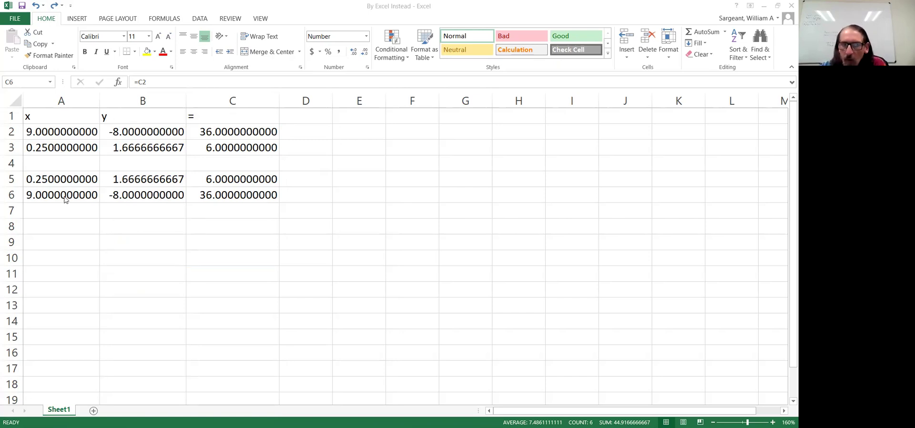
pyautogui.click(49, 176)
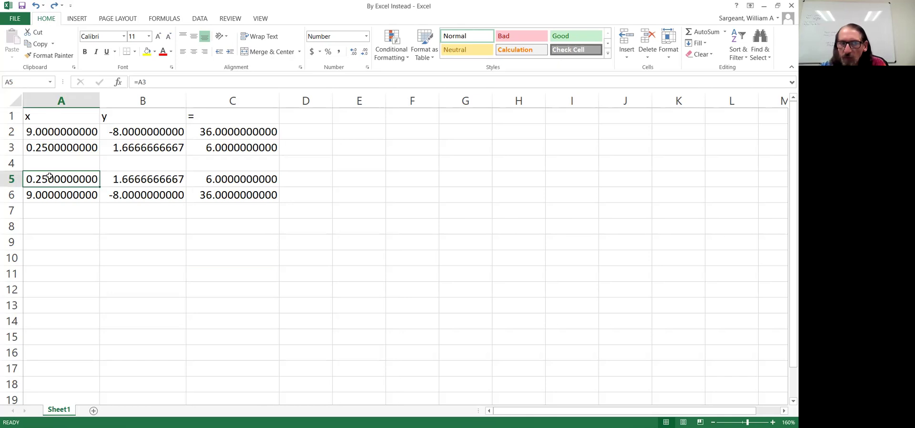
# Fill row 8 with four times row 5 using =4*A5 across to C8, and carry row 6 into row 9
pyautogui.click(36, 227)
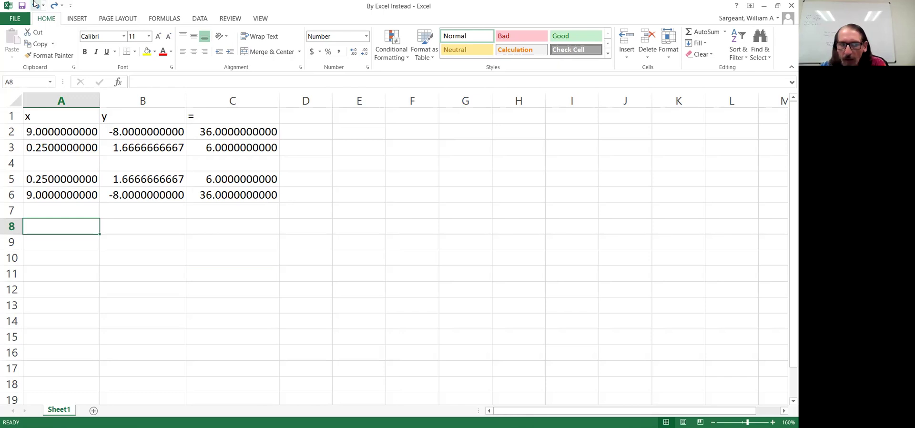
pyautogui.write('1.0000000000\t6.6666666667\t24.0000000000 9.0000000000\t-8.0000000000\t36.0000000000')
pyautogui.click(49, 227)
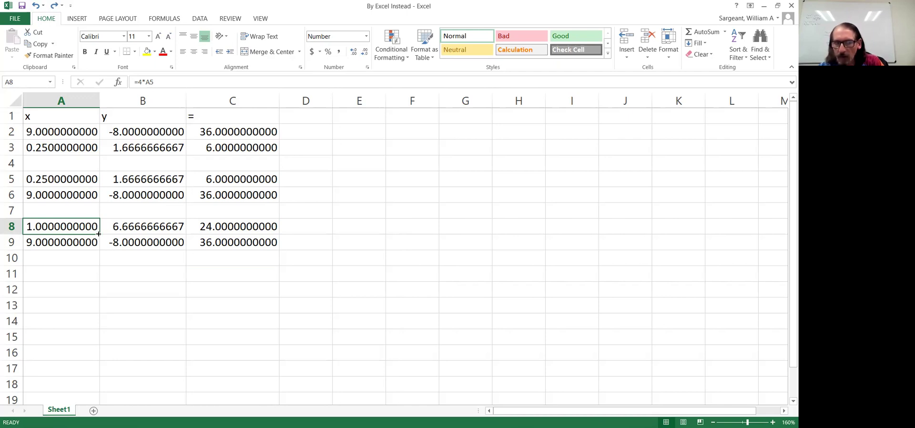
pyautogui.moveTo(98, 234)
pyautogui.mouseDown()
pyautogui.moveTo(255, 226)
pyautogui.moveTo(247, 223)
pyautogui.mouseUp()
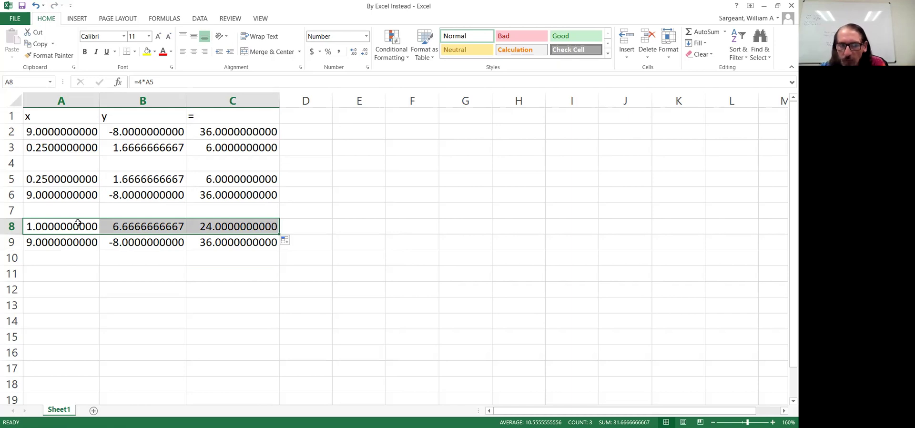
pyautogui.click(61, 225)
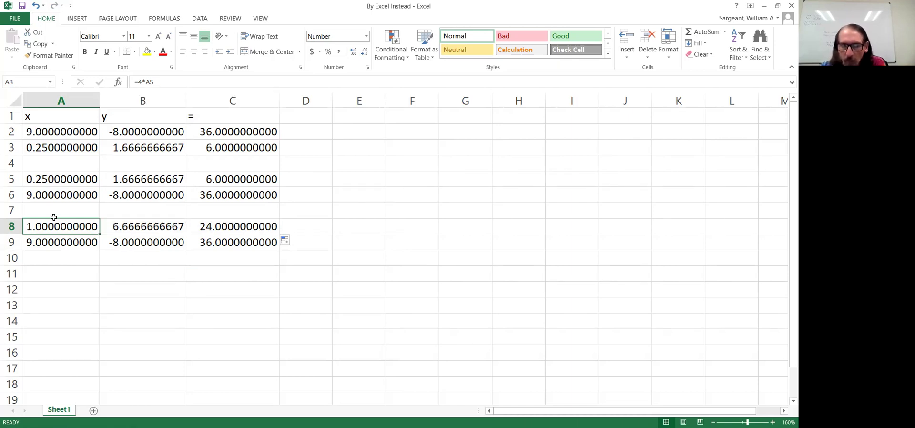
pyautogui.click(32, 242)
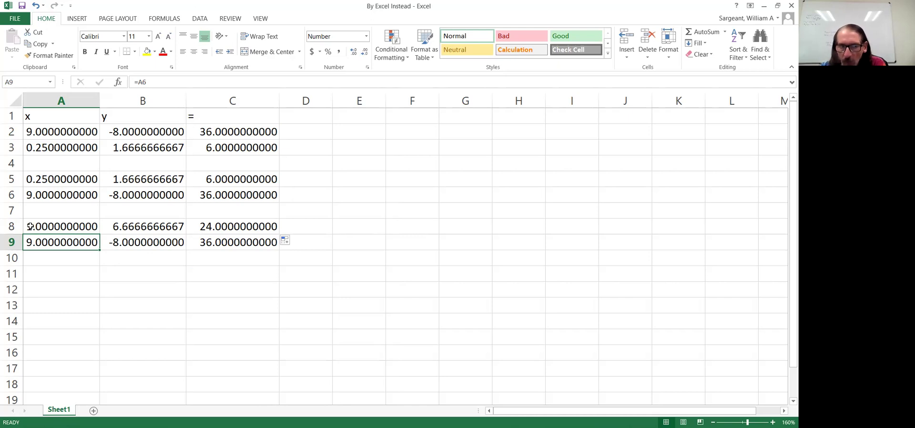
pyautogui.click(35, 225)
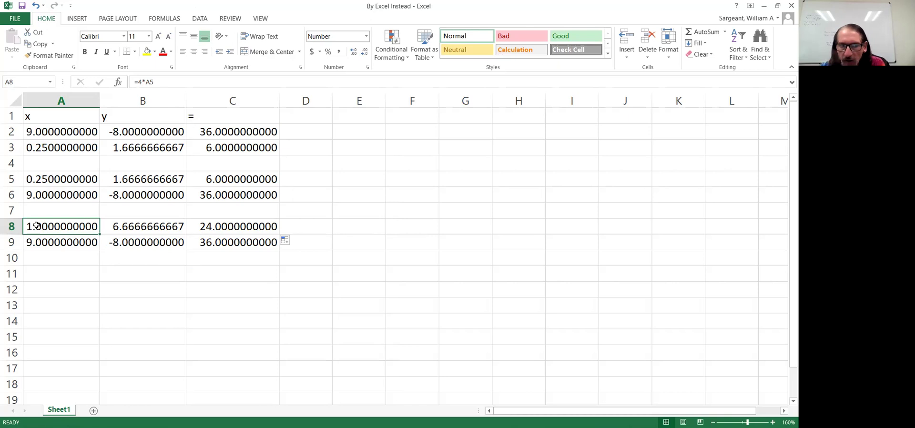
pyautogui.click(36, 243)
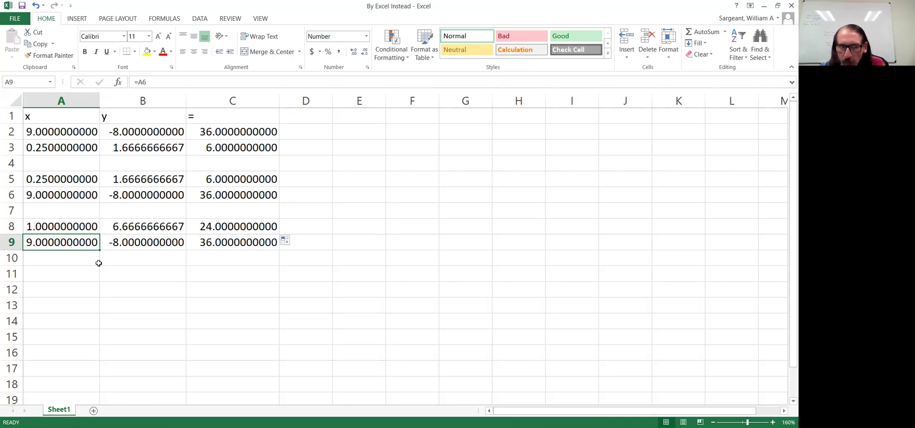
# Fill A11:C12, carrying row 8 into row 11 and using =-9*A11+A9 across row 12 to column C
pyautogui.click(73, 271)
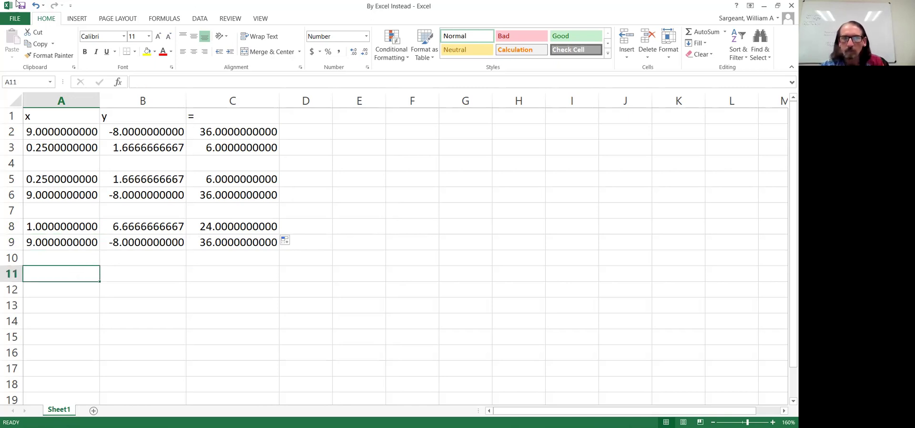
pyautogui.click(36, 6)
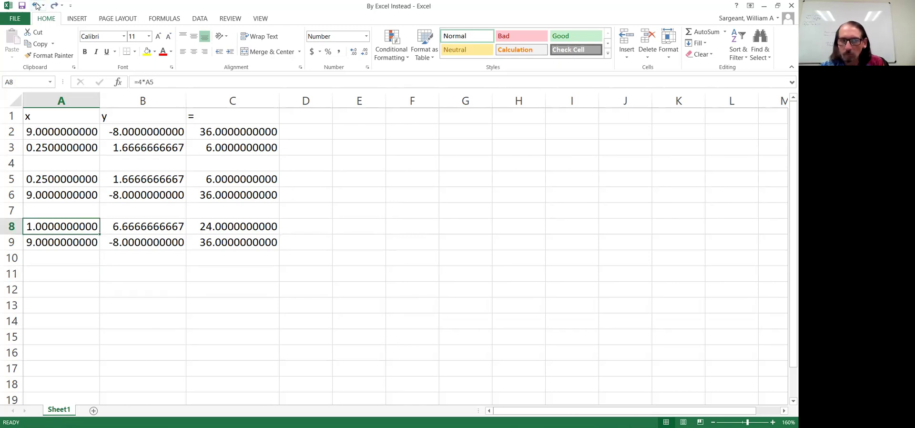
pyautogui.hotkey('ctrl', 'y')
pyautogui.click(71, 272)
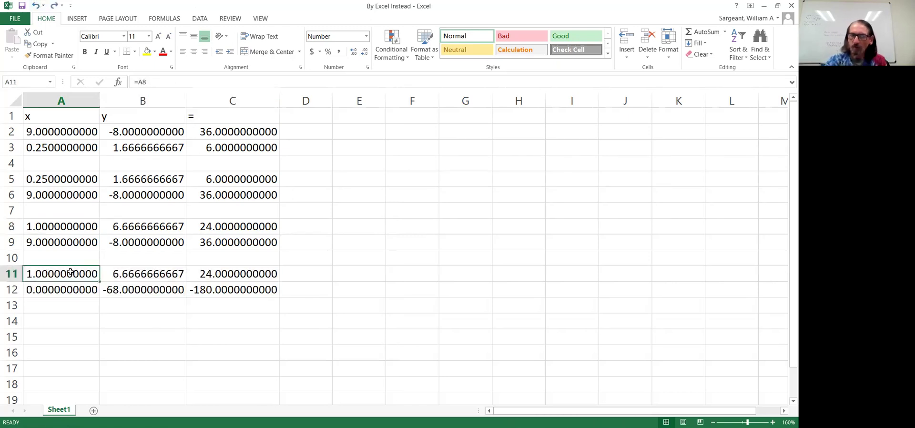
pyautogui.press('Right')
pyautogui.press('Right')
pyautogui.click(70, 272)
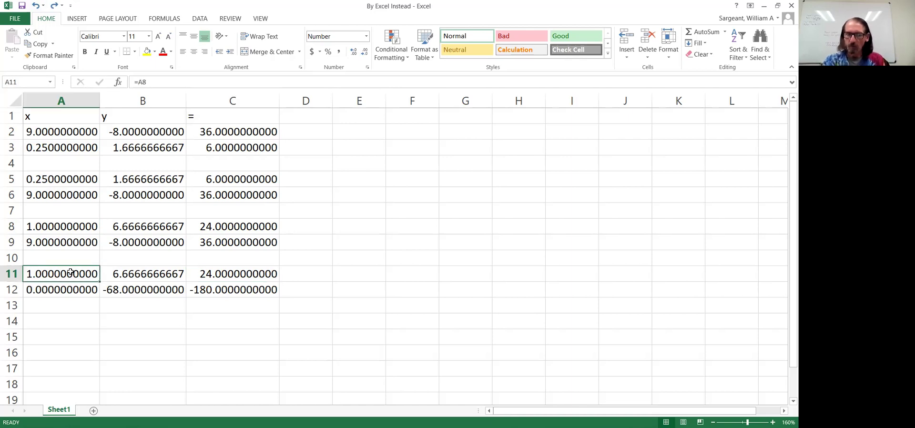
pyautogui.press('Down')
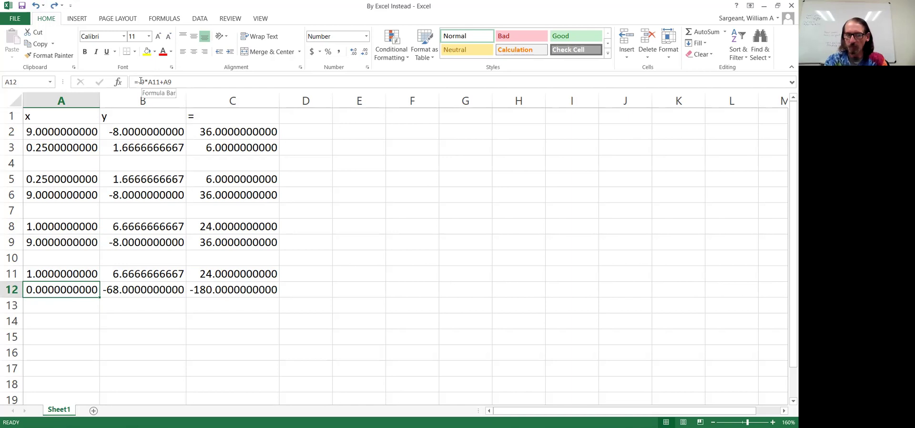
pyautogui.press('Return')
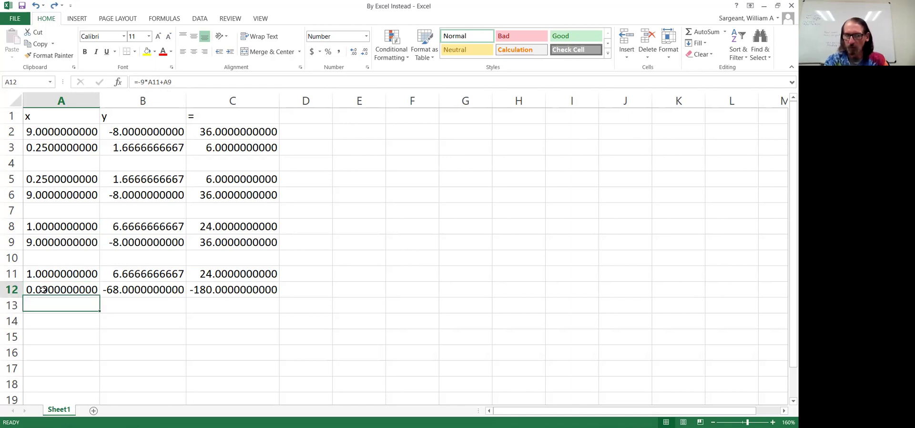
pyautogui.click(87, 292)
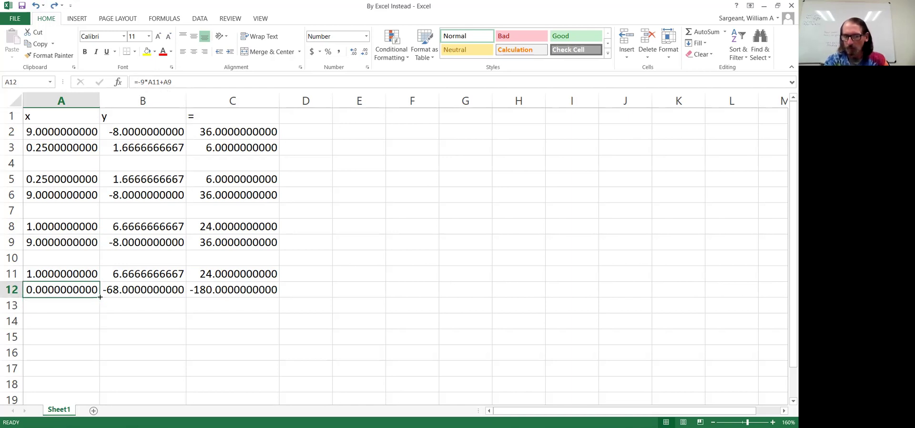
pyautogui.moveTo(100, 296); pyautogui.dragTo(136, 318)
pyautogui.click(83, 308)
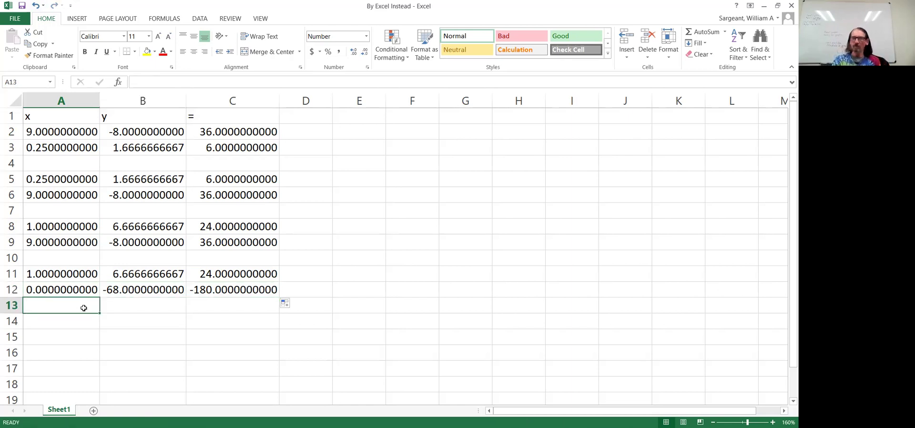
# Examine the formulas behind each row operation, from A3 and B3 through A5, A6, A8, A11 and A12
pyautogui.press('Up')
pyautogui.press('Up')
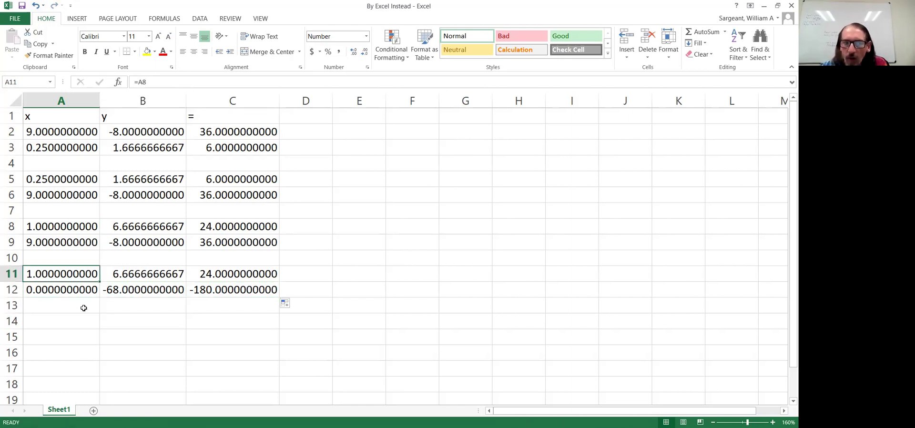
pyautogui.press('Up')
pyautogui.press('Up')
pyautogui.press('Up')
pyautogui.press('Up')
pyautogui.press('Up')
pyautogui.press('Up')
pyautogui.press('Up')
pyautogui.press('Up')
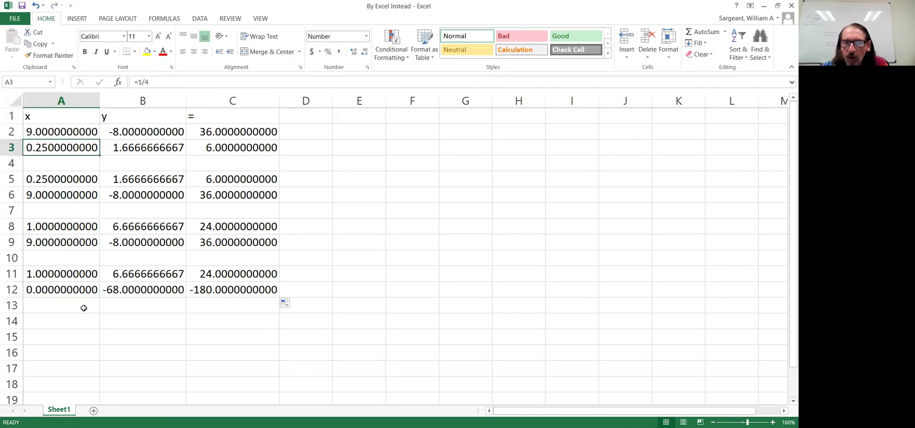
pyautogui.press('Right')
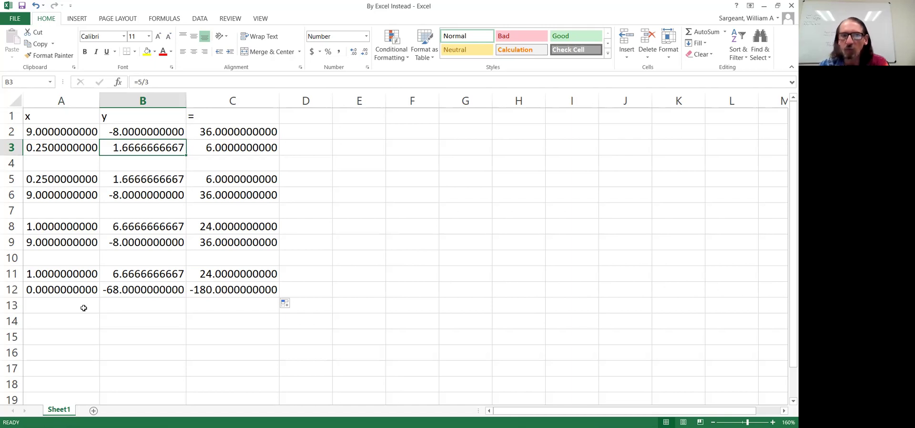
pyautogui.press('Left')
pyautogui.press('Down')
pyautogui.press('Down')
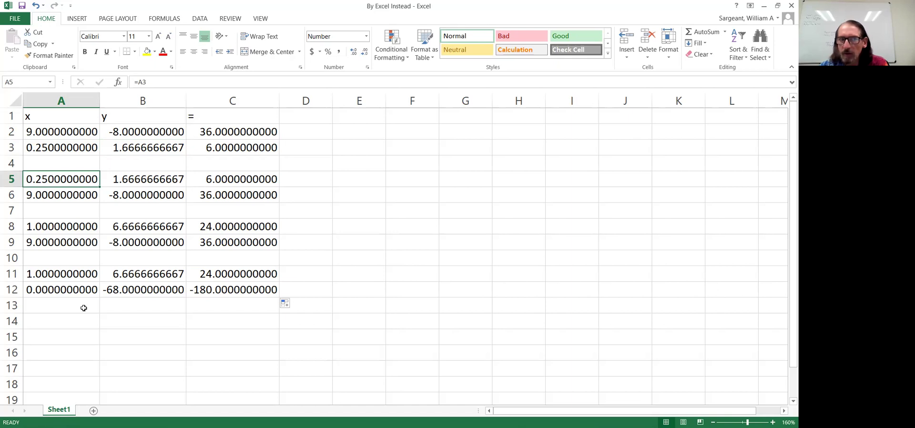
pyautogui.press('Down')
pyautogui.press('Up')
pyautogui.press('Down')
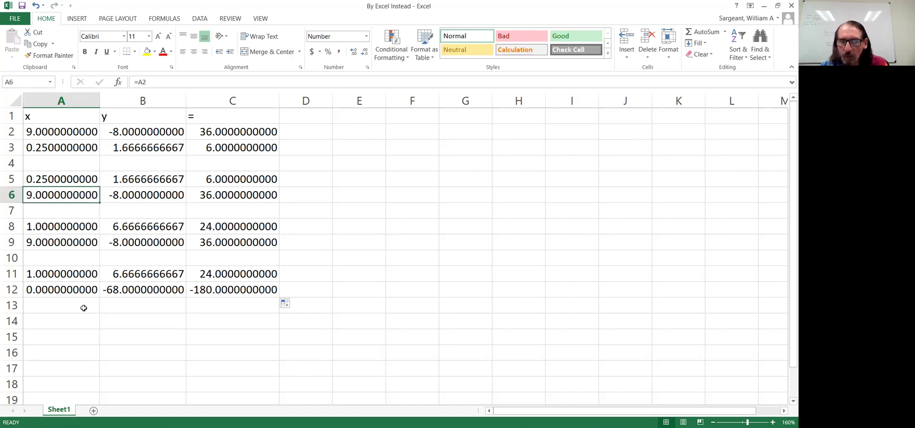
pyautogui.press('Down')
pyautogui.press('Down')
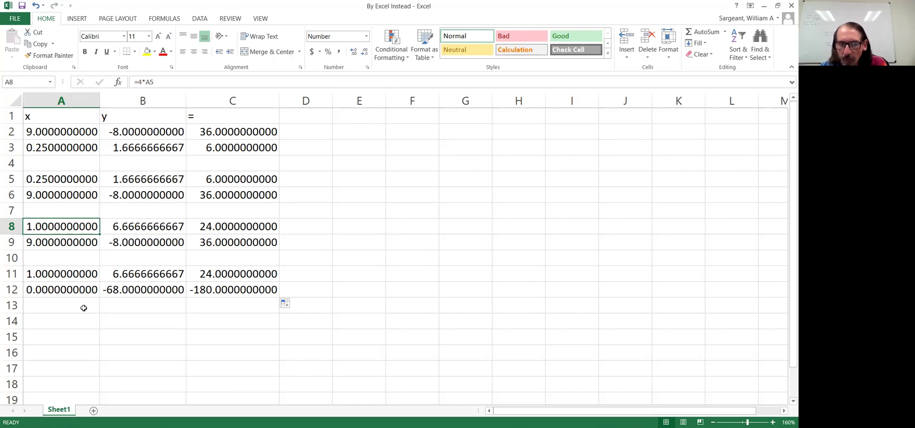
pyautogui.press('Down')
pyautogui.press('Down')
pyautogui.press('Down')
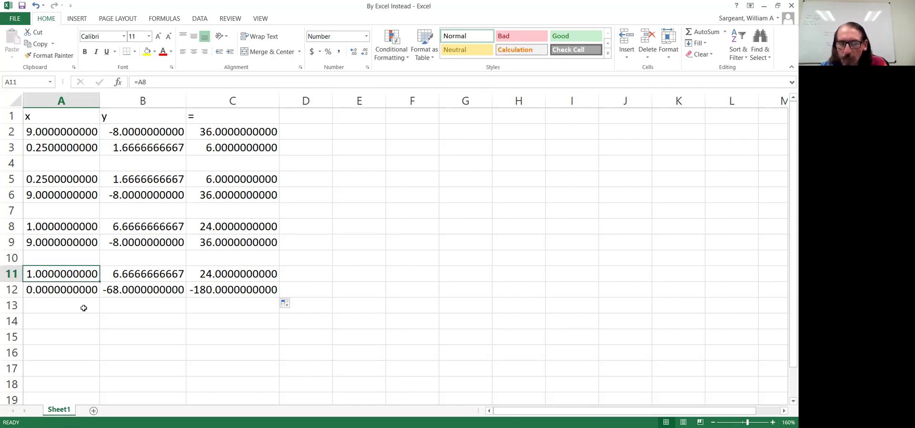
pyautogui.press('Down')
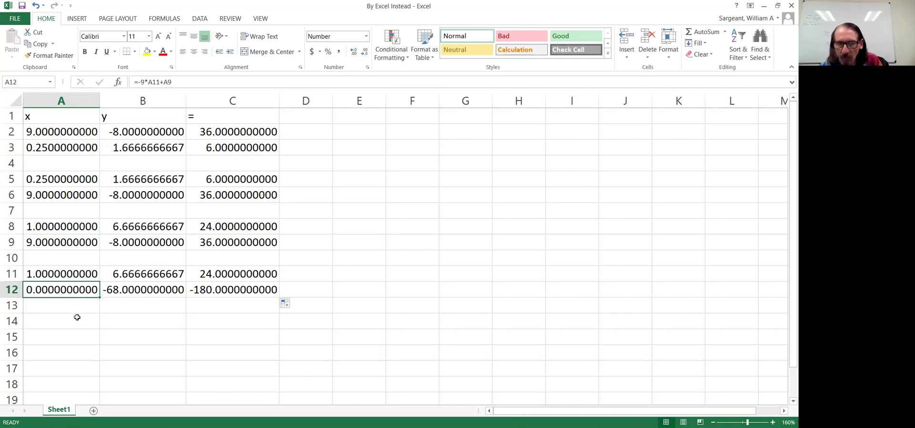
# Restore the cleared block A14:C15, carrying row 11 into row 14 and -1/68 times row 12 into row 15
pyautogui.click(77, 317)
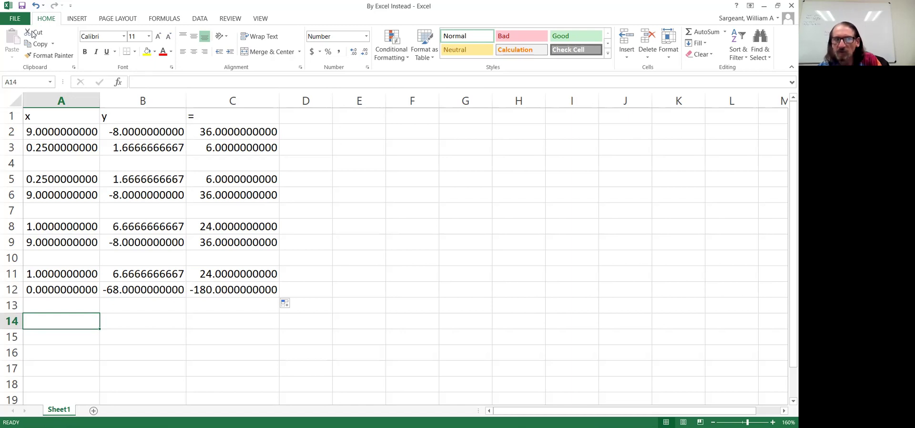
pyautogui.click(36, 6)
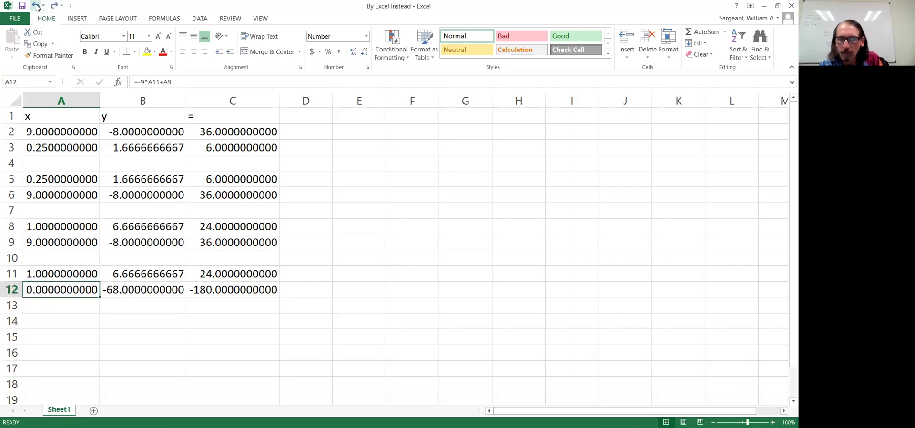
pyautogui.hotkey('ctrl', 'y')
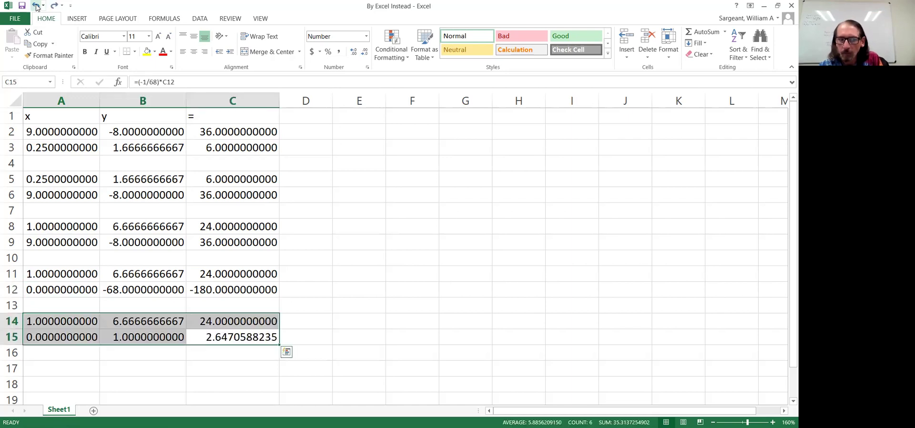
# Check the formulas across row 15, and fill =(-1/68)*A12 from A15 across to C15 again
pyautogui.click(70, 334)
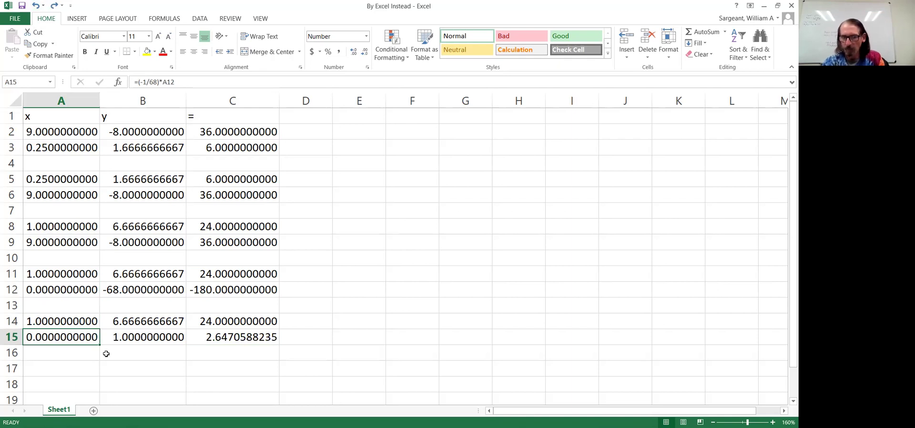
pyautogui.click(117, 336)
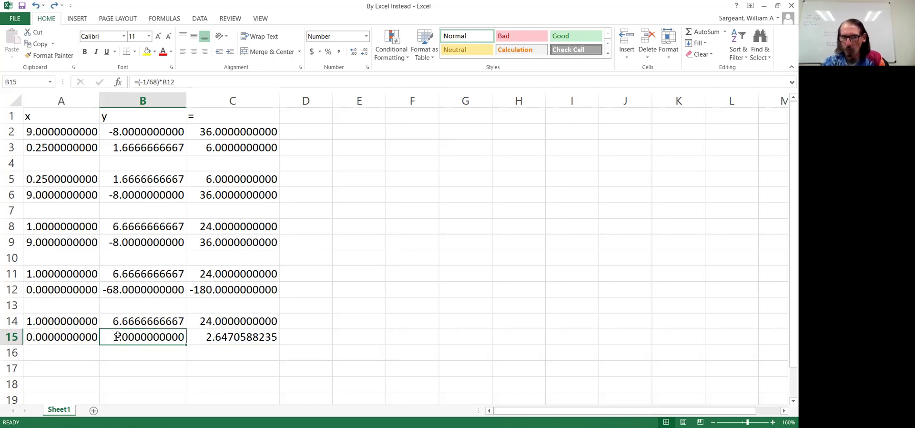
pyautogui.click(224, 333)
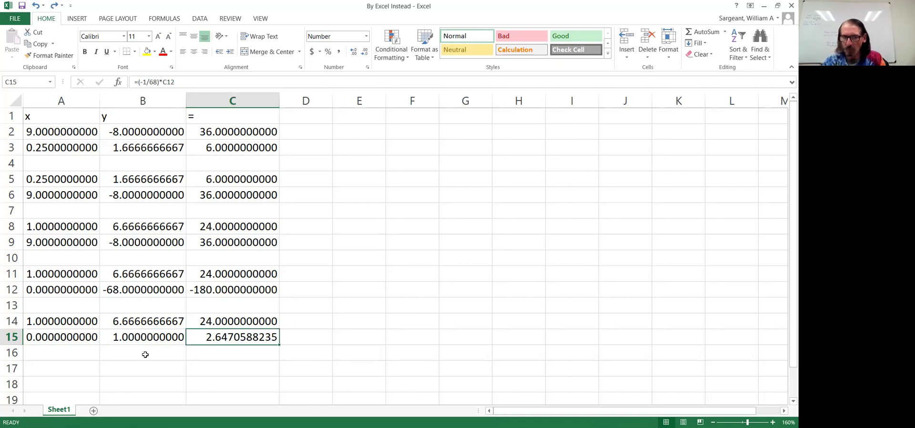
pyautogui.click(63, 338)
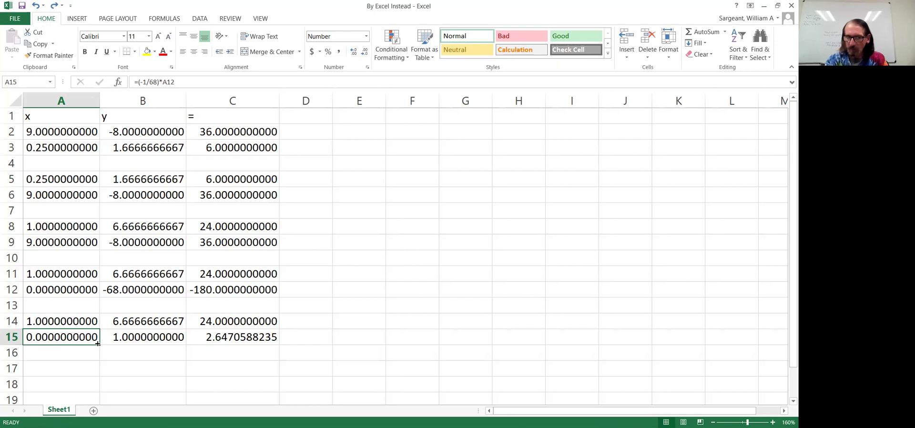
pyautogui.moveTo(99, 344); pyautogui.dragTo(187, 337)
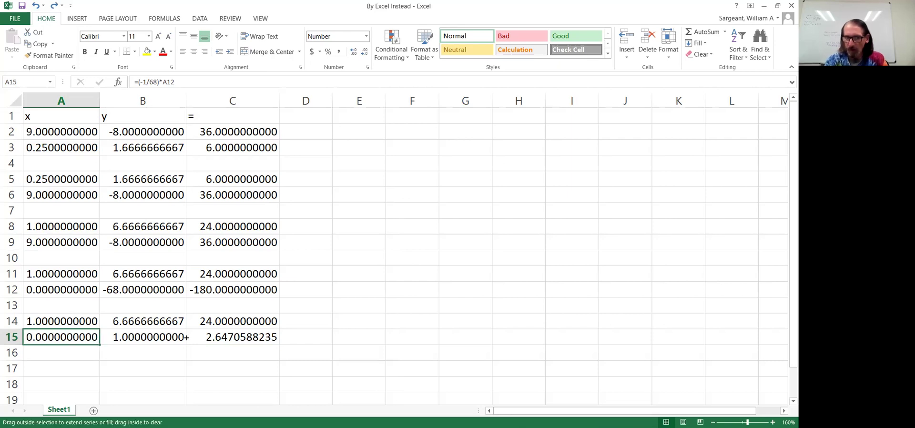
pyautogui.moveTo(249, 341); pyautogui.dragTo(248, 341)
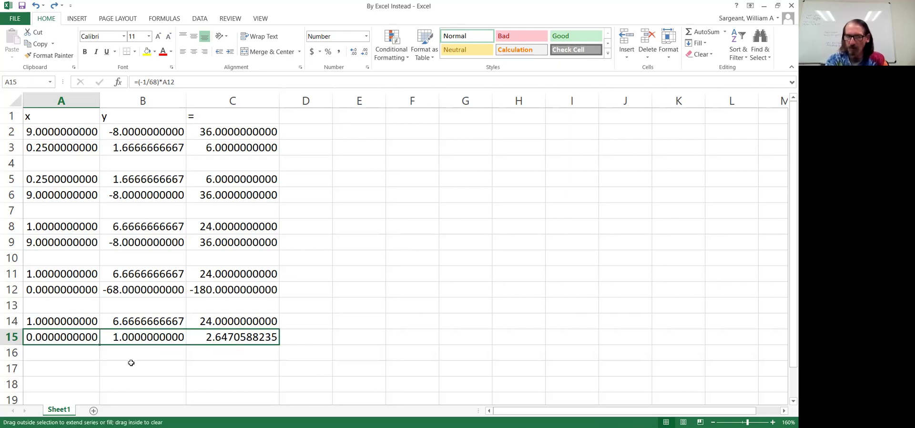
# Inspect the formulas in the y column of rows 15 and 14
pyautogui.click(63, 366)
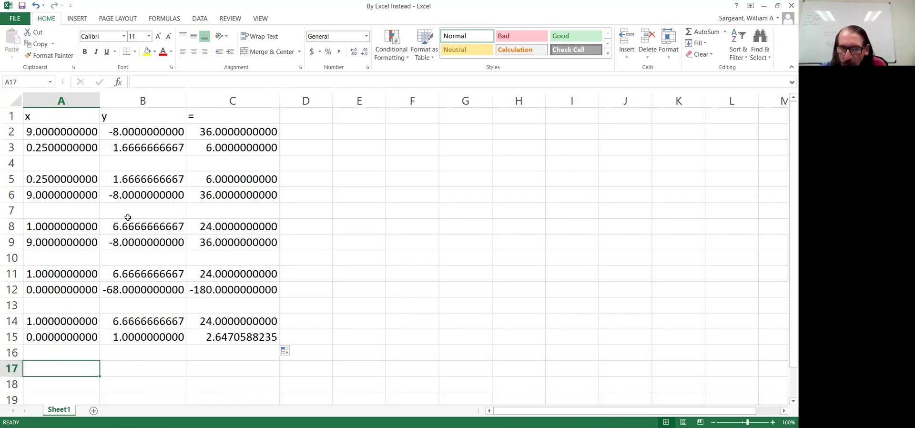
pyautogui.press('Up')
pyautogui.press('Right')
pyautogui.press('Up')
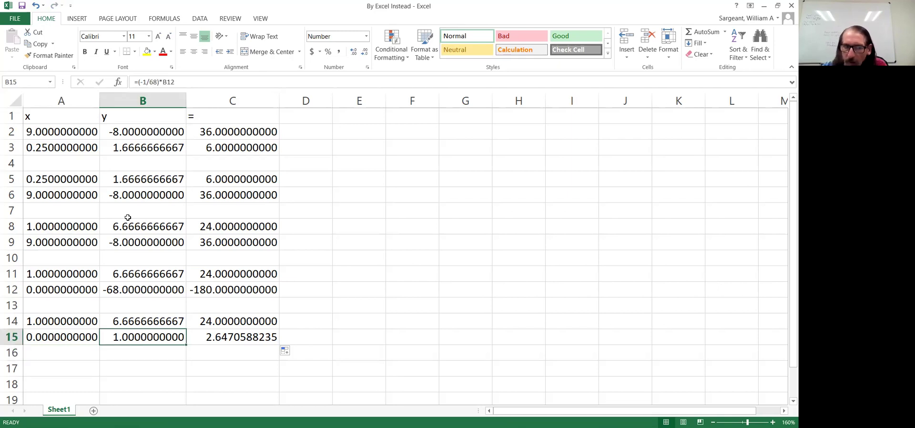
pyautogui.press('Up')
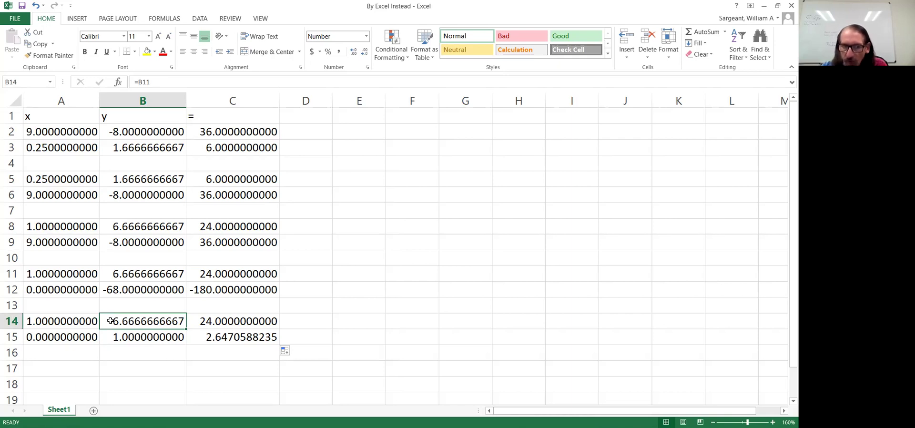
# Restore the cleared block A17:C18, with =-1*$B14*A18+A14 in A17 and row 15 carried into row 18
pyautogui.click(65, 368)
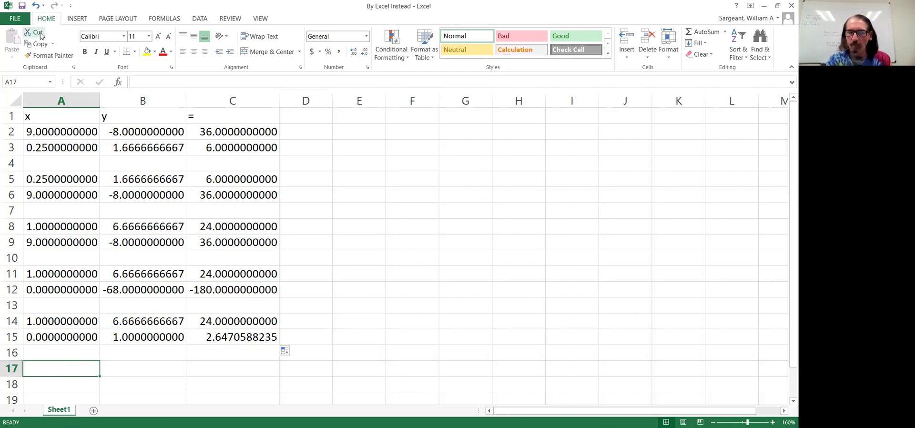
pyautogui.click(38, 5)
pyautogui.hotkey('ctrl', 'y')
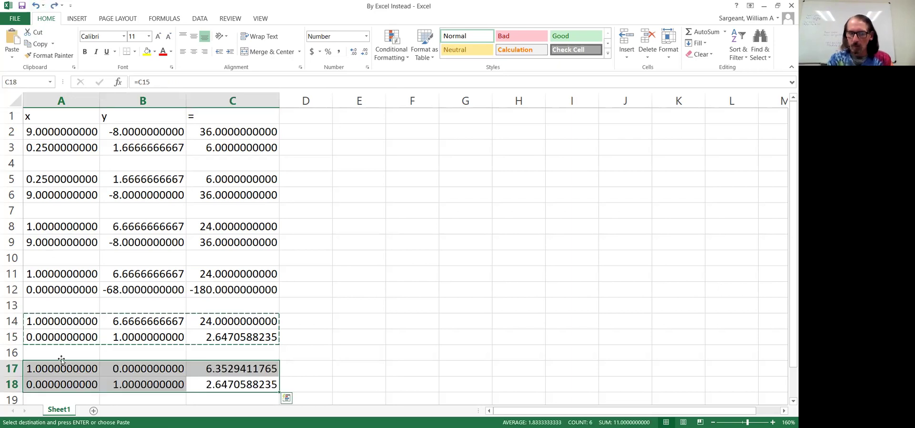
pyautogui.click(57, 366)
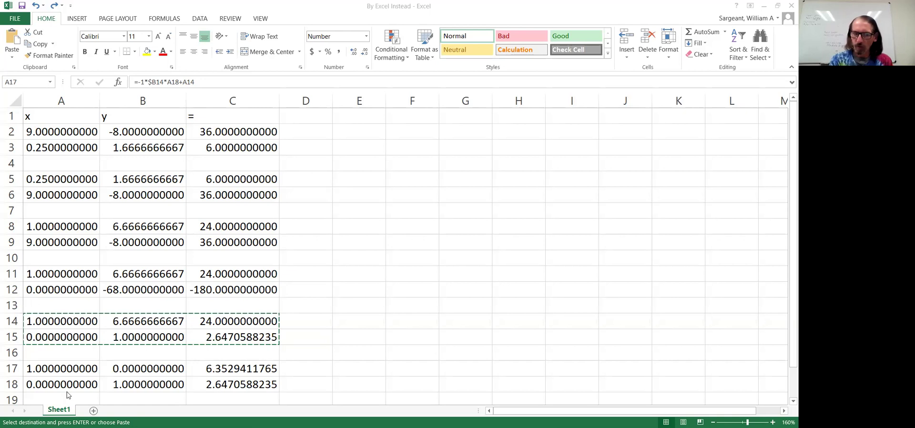
# Replace the A17 formula with =A14+(-20/3)*A15 and fill it across to C17
pyautogui.click(46, 366)
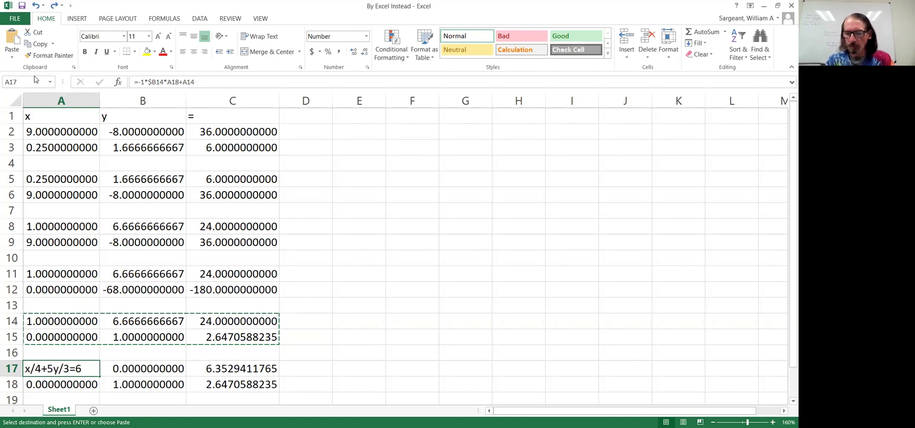
pyautogui.press('F2')
pyautogui.write('=')
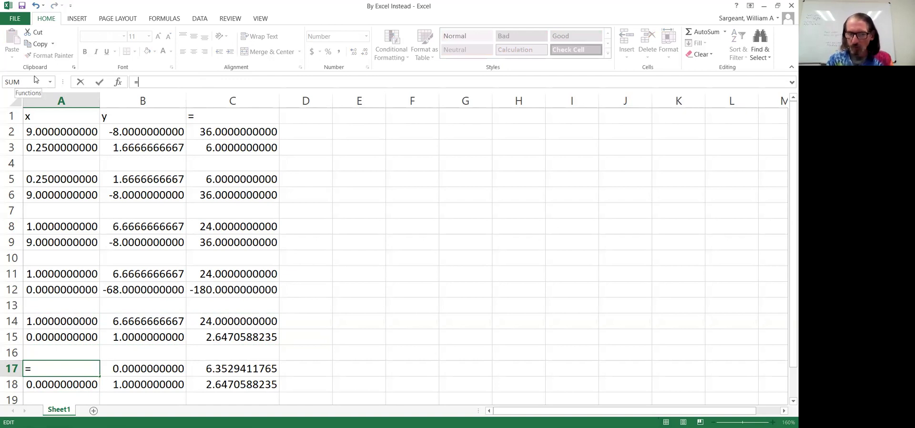
pyautogui.click(43, 324)
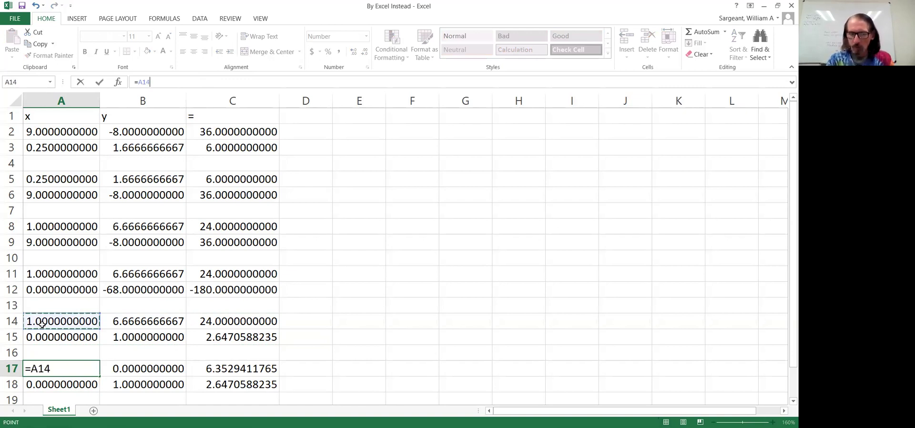
pyautogui.write('+')
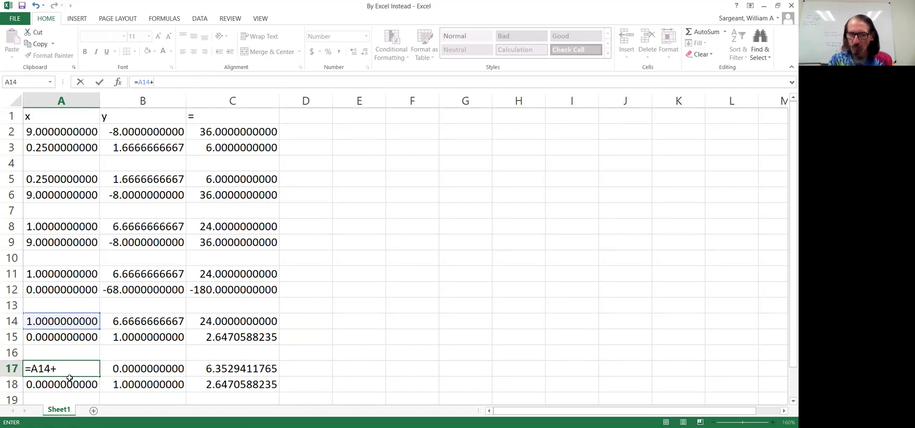
pyautogui.write('(-20/3)*')
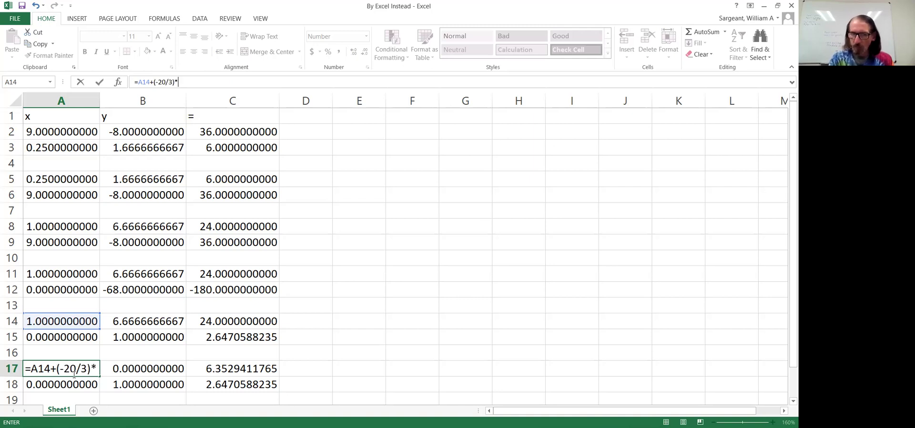
pyautogui.click(143, 336)
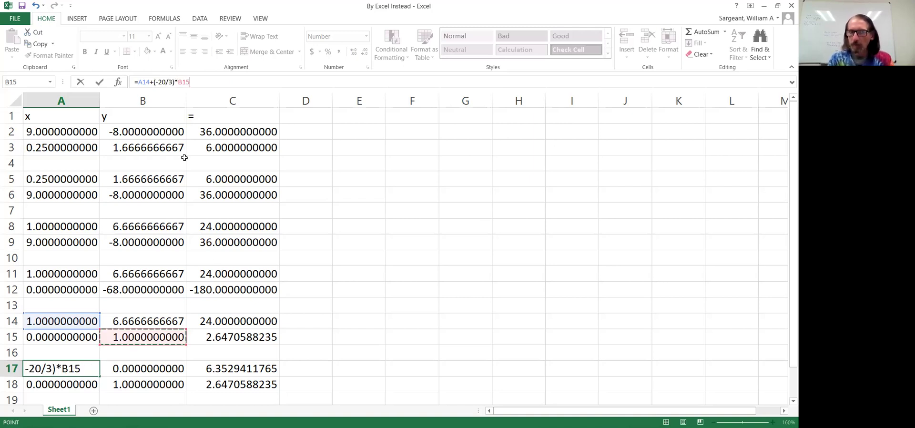
pyautogui.click(67, 335)
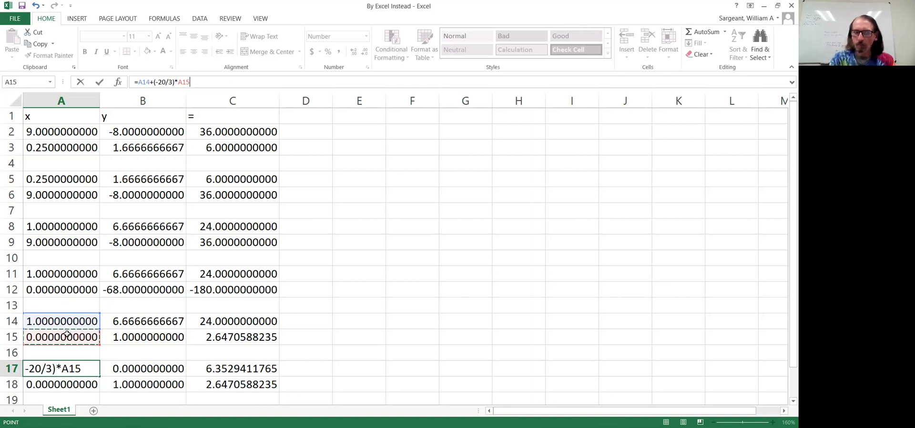
pyautogui.press('Return')
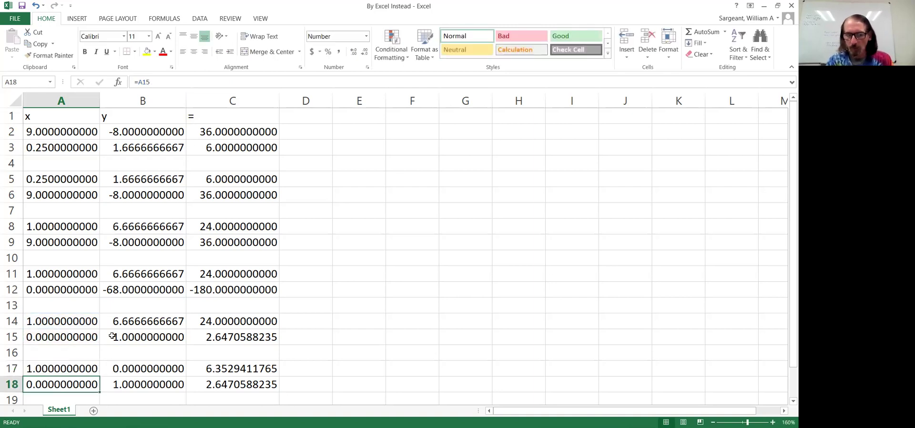
pyautogui.click(94, 372)
pyautogui.moveTo(99, 374); pyautogui.dragTo(283, 366)
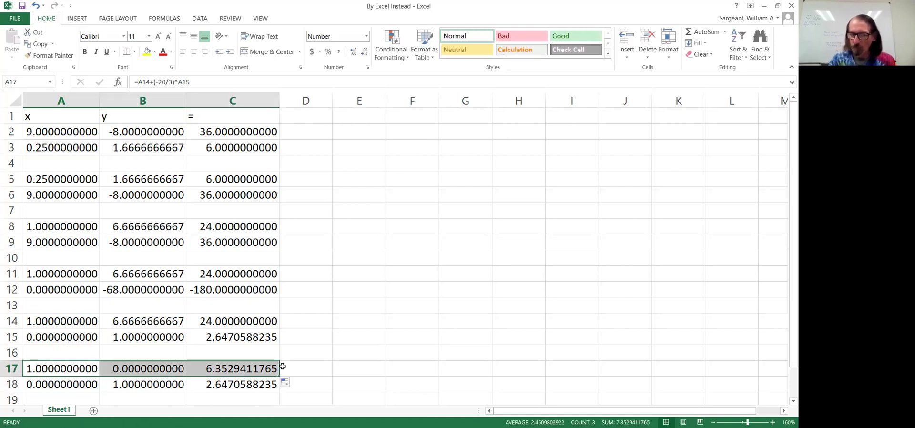
# Enter =C17*68 in D17 and fill it down to D18 to get the fraction numerators
pyautogui.click(322, 356)
pyautogui.press('Home')
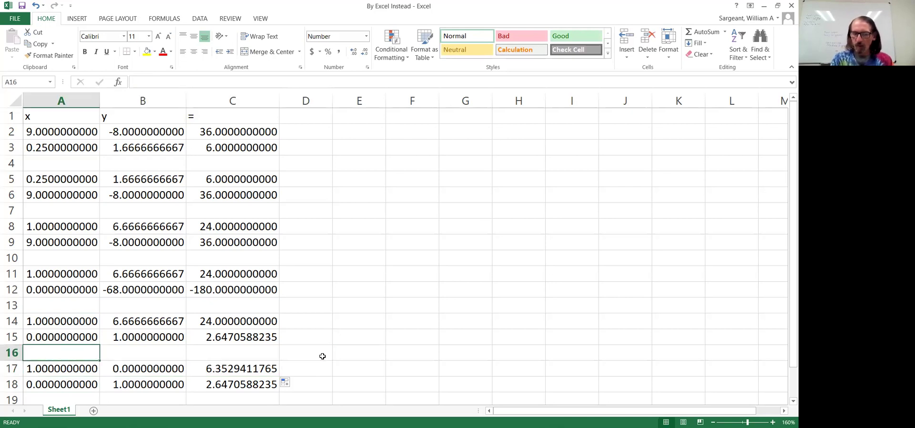
pyautogui.press('Down')
pyautogui.press('Down')
pyautogui.press('Right')
pyautogui.press('Right')
pyautogui.press('Right')
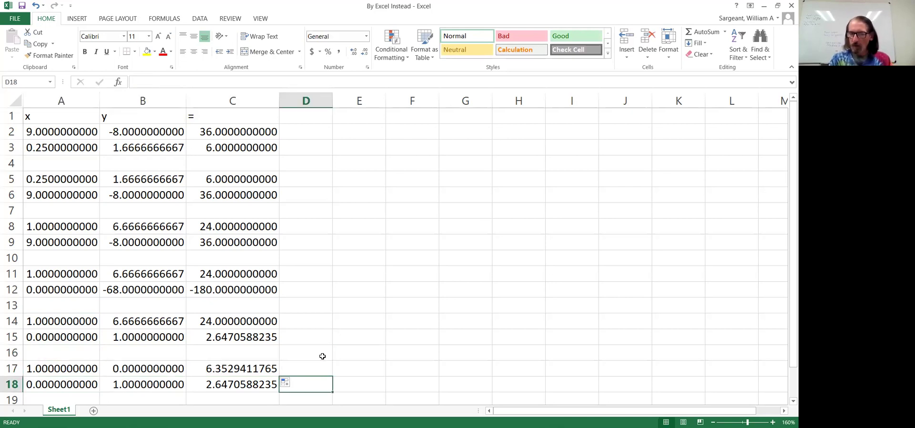
pyautogui.press('Up')
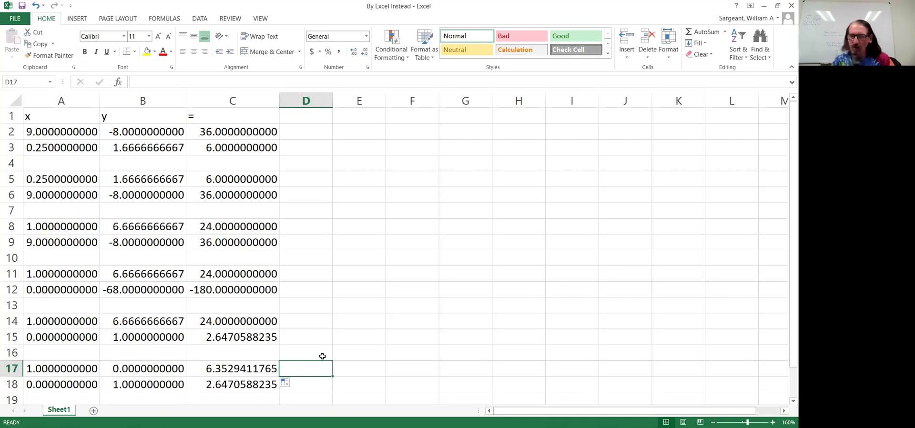
pyautogui.write('=')
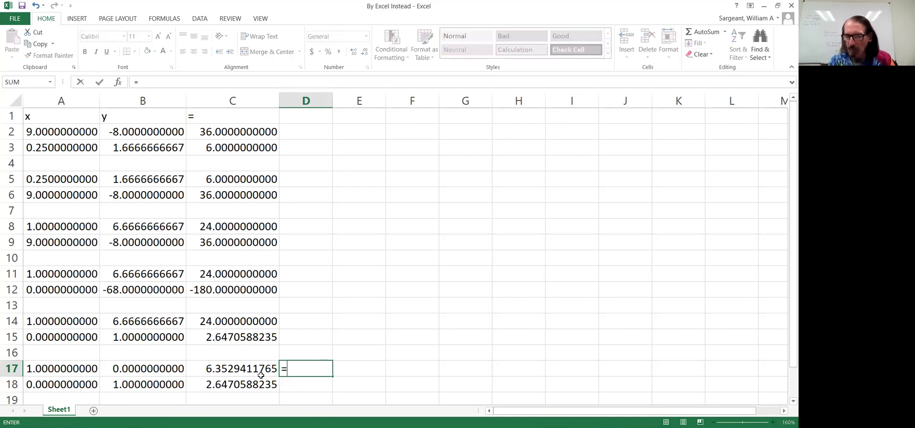
pyautogui.click(243, 369)
pyautogui.write('*68')
pyautogui.press('Return')
pyautogui.click(323, 370)
pyautogui.moveTo(330, 378); pyautogui.dragTo(331, 389)
pyautogui.click(301, 369)
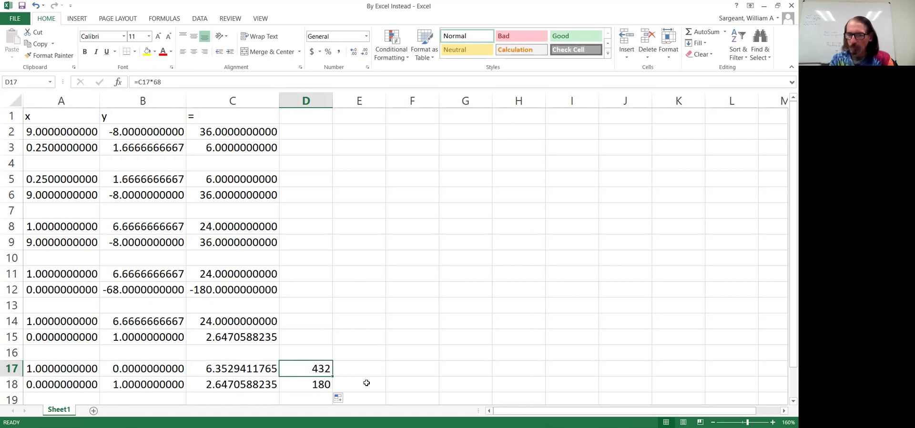
# Write the solutions as text, x=432/68 in E17 and y=180/38 in E18
pyautogui.press('Right')
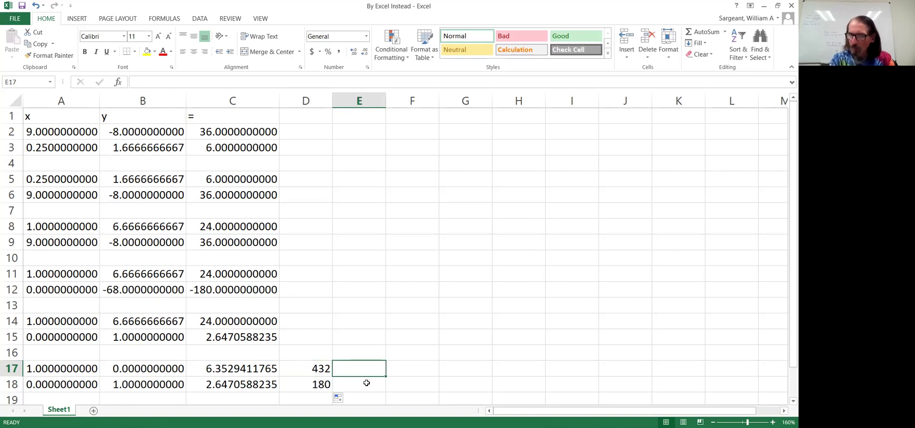
pyautogui.write('x=432/68')
pyautogui.press('Return')
pyautogui.write('y=180/38')
pyautogui.press('Tab')
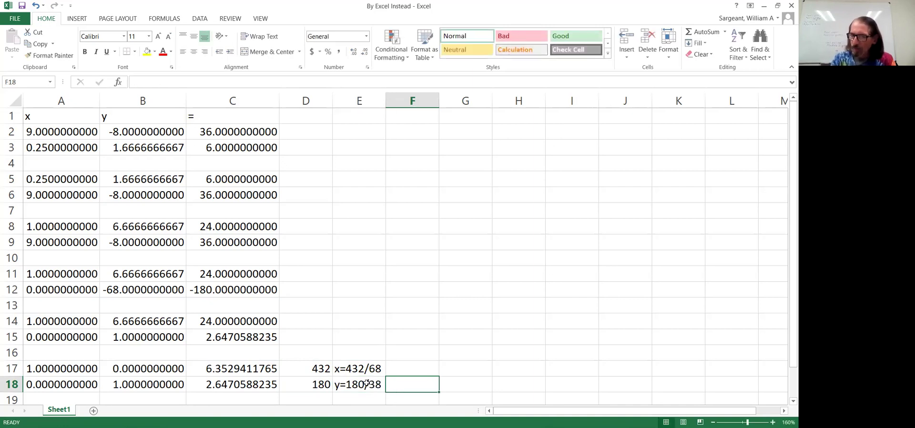
# Correct the denominator in E18 so that it reads y=180/68, and return to E17
pyautogui.press('Up')
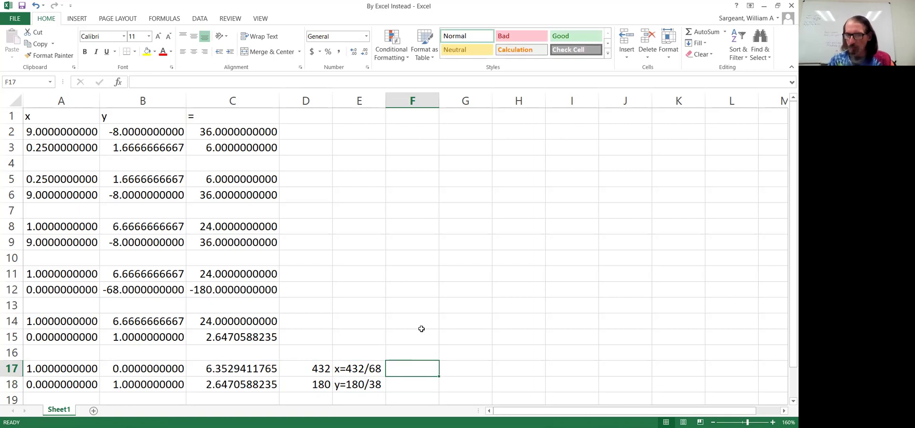
pyautogui.press('Down')
pyautogui.press('Left')
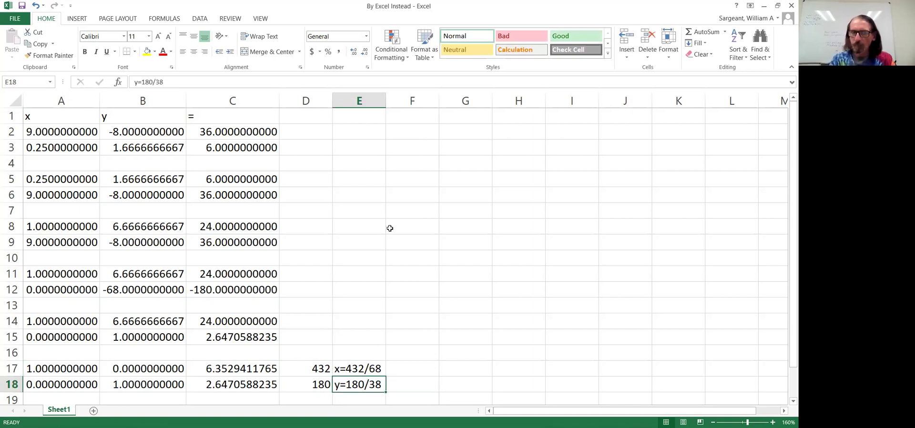
pyautogui.click(240, 84)
pyautogui.press('BackSpace')
pyautogui.write('6')
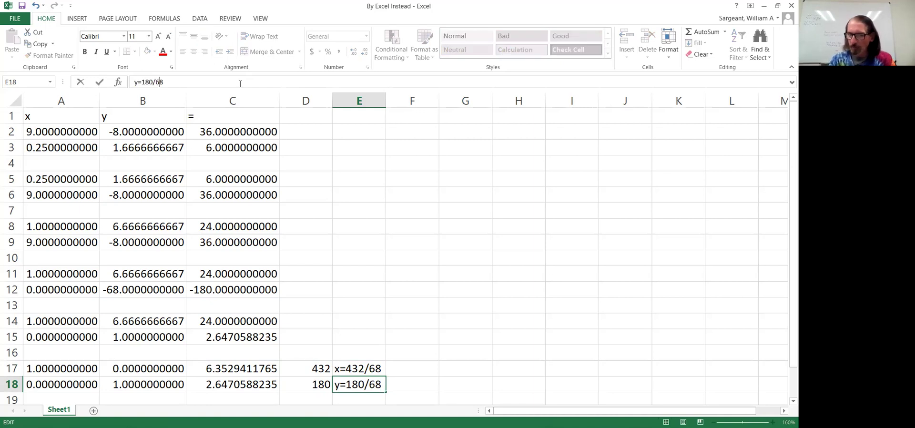
pyautogui.press('Return')
pyautogui.press('Up')
pyautogui.press('Up')
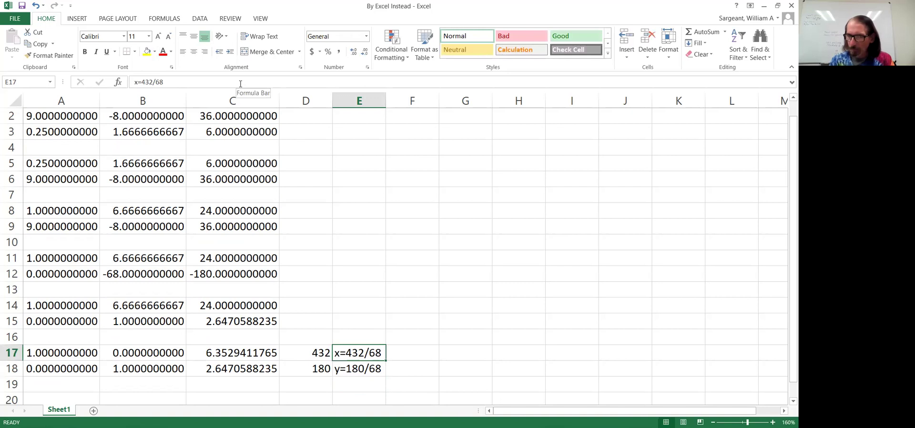
pyautogui.press('Right')
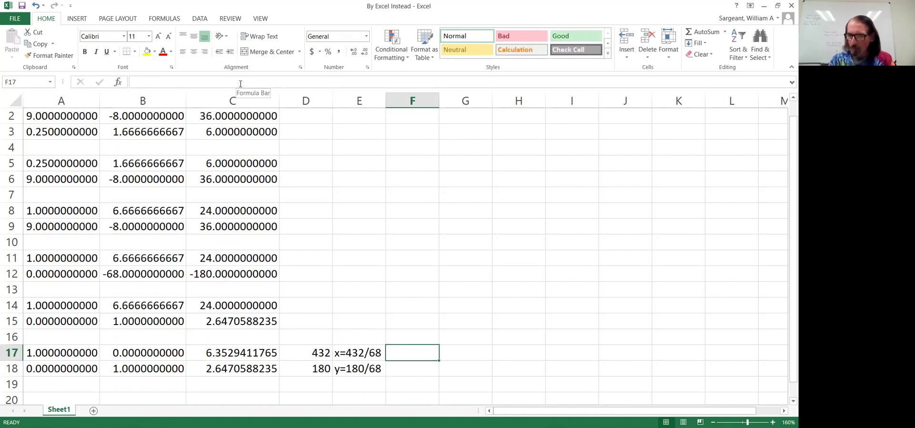
pyautogui.write('=')
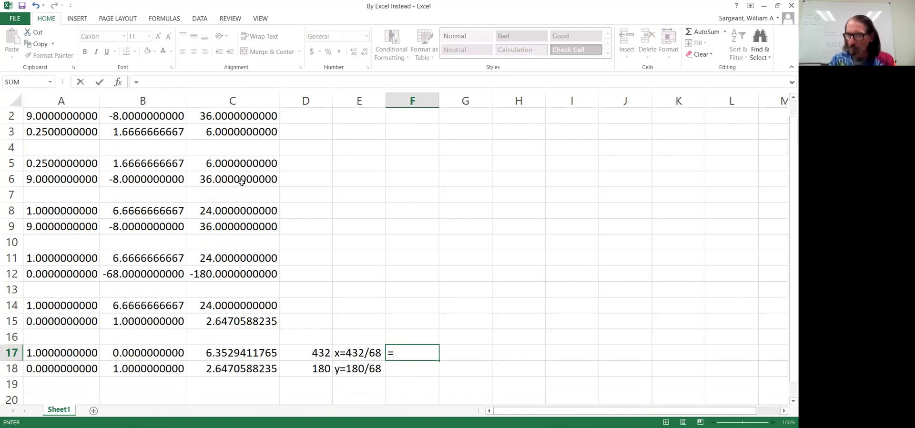
pyautogui.click(365, 352)
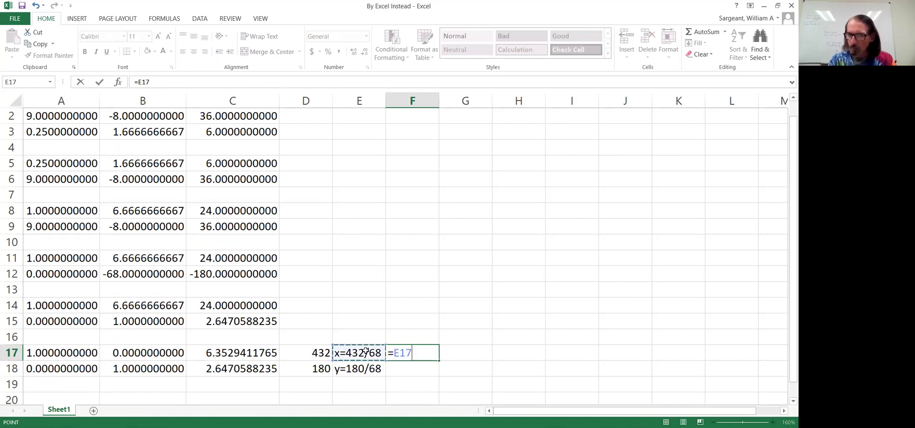
pyautogui.press('BackSpace')
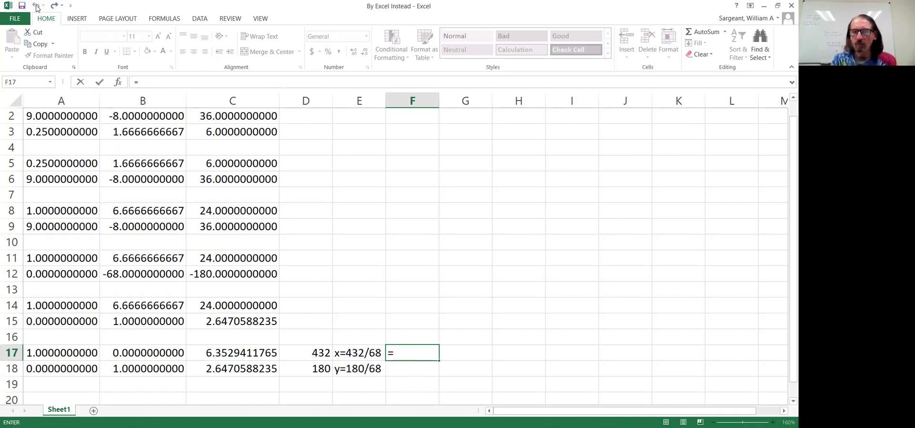
pyautogui.press('Escape')
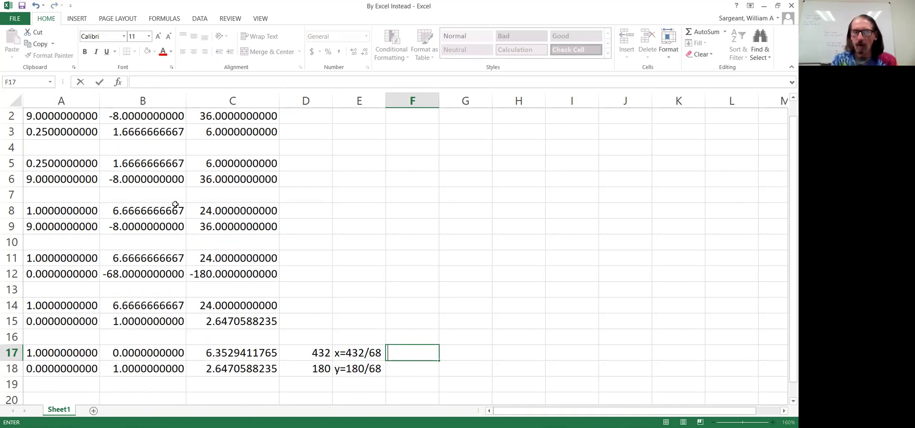
pyautogui.press('Return')
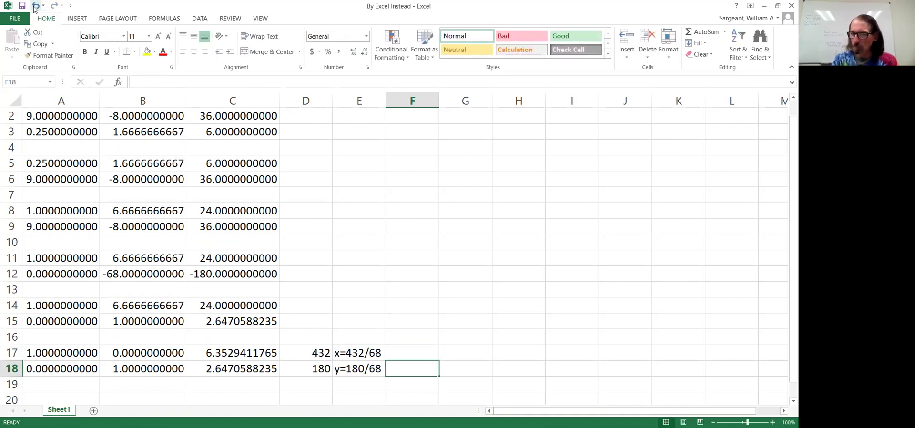
# Undo the fraction text entries in E17 and E18, then enter =D17/4 in E17 and fill it down to E18
pyautogui.click(35, 6)
pyautogui.click(35, 6)
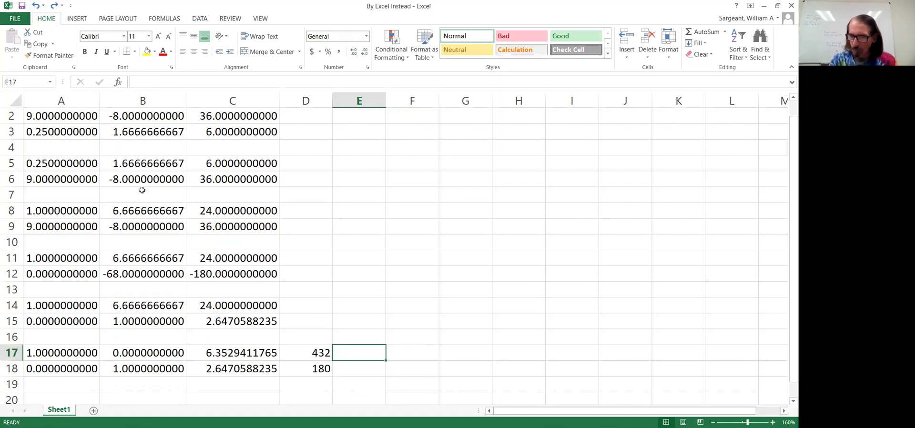
pyautogui.write('=')
pyautogui.click(319, 351)
pyautogui.write('/4')
pyautogui.press('Return')
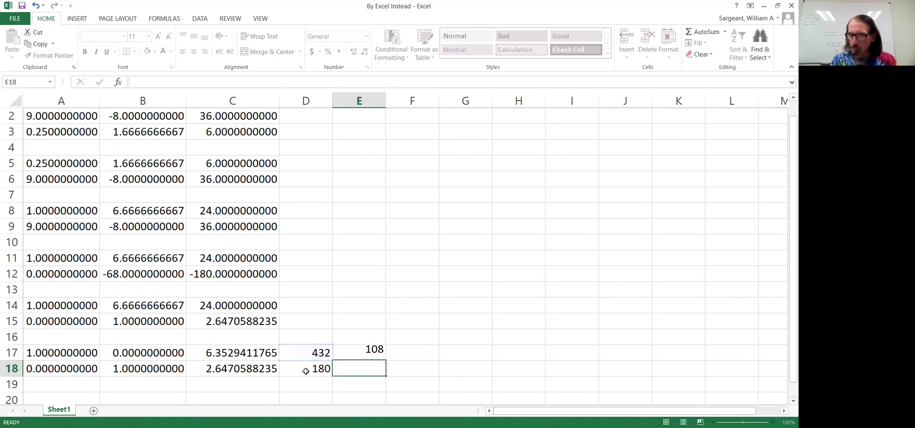
pyautogui.click(315, 365)
pyautogui.click(363, 363)
pyautogui.click(381, 357)
pyautogui.moveTo(386, 361)
pyautogui.mouseDown()
pyautogui.moveTo(385, 369)
pyautogui.moveTo(388, 361)
pyautogui.mouseUp()
# Write the reduced solutions as text, x=108/17 in F17 and y=45/17 in F18
pyautogui.click(396, 351)
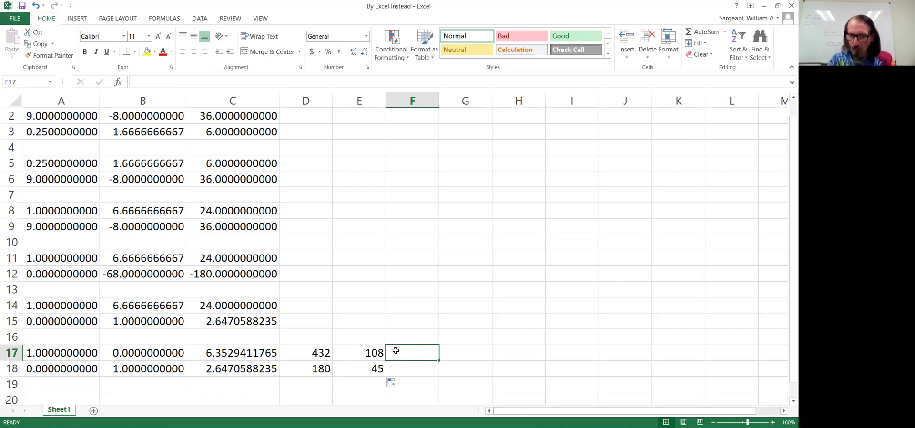
pyautogui.write('x=108/17')
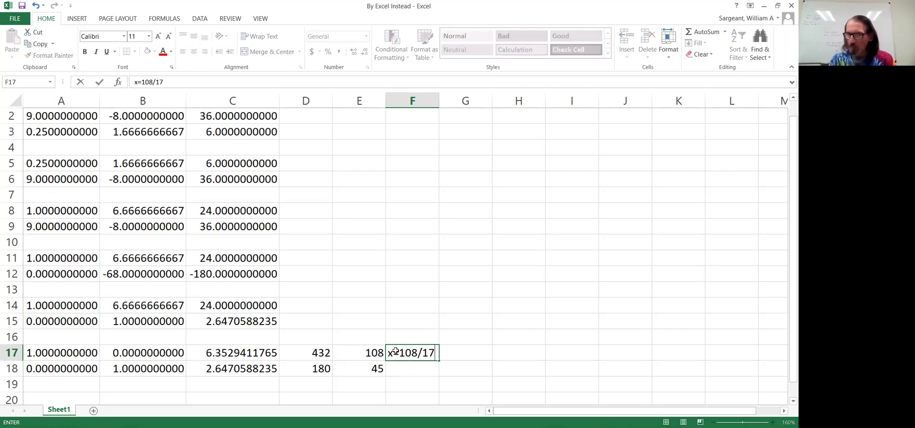
pyautogui.press('Return')
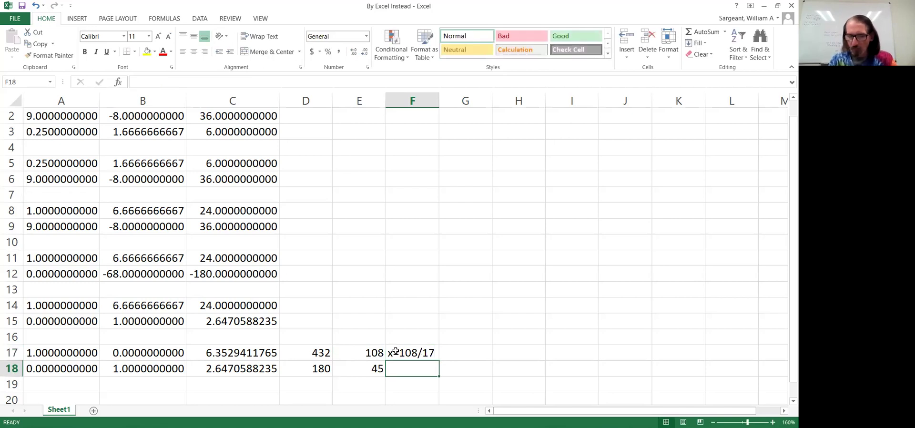
pyautogui.write('y=45/1')
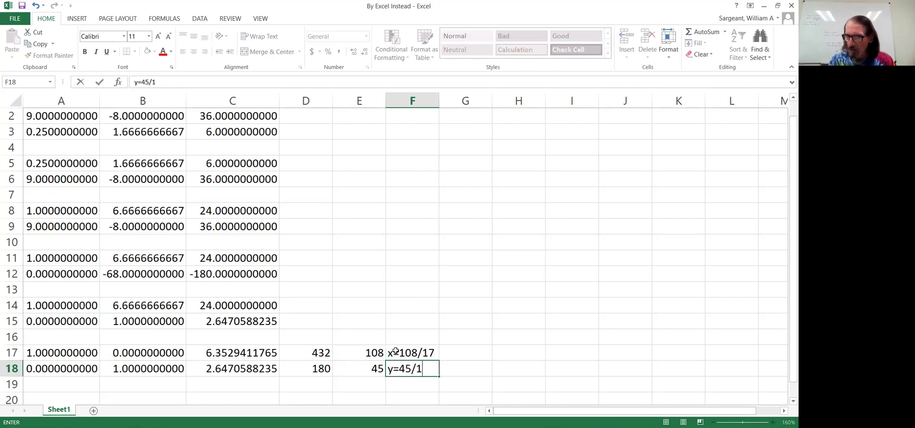
pyautogui.write('7')
pyautogui.press('Return')
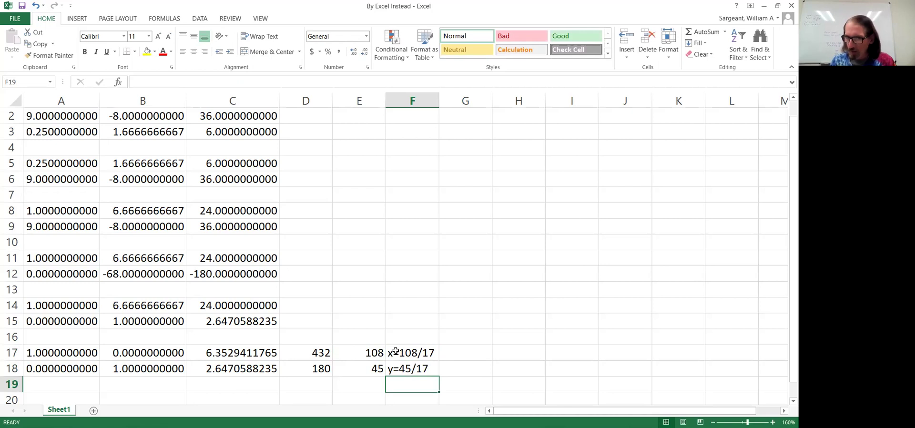